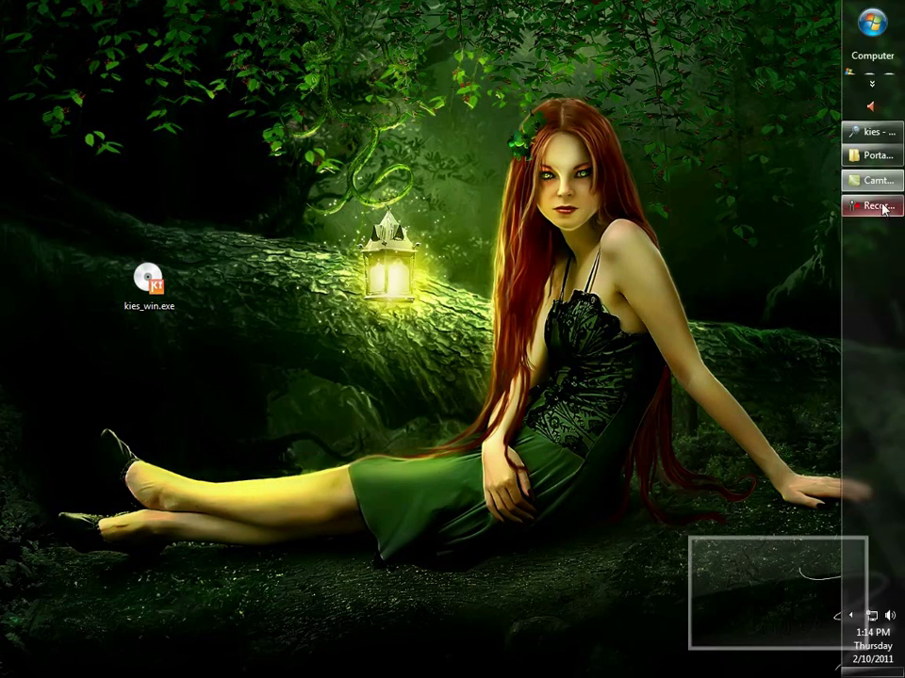
Step: Open Windows Task Manager and show the list of running processes
mouse_move(829, 205)
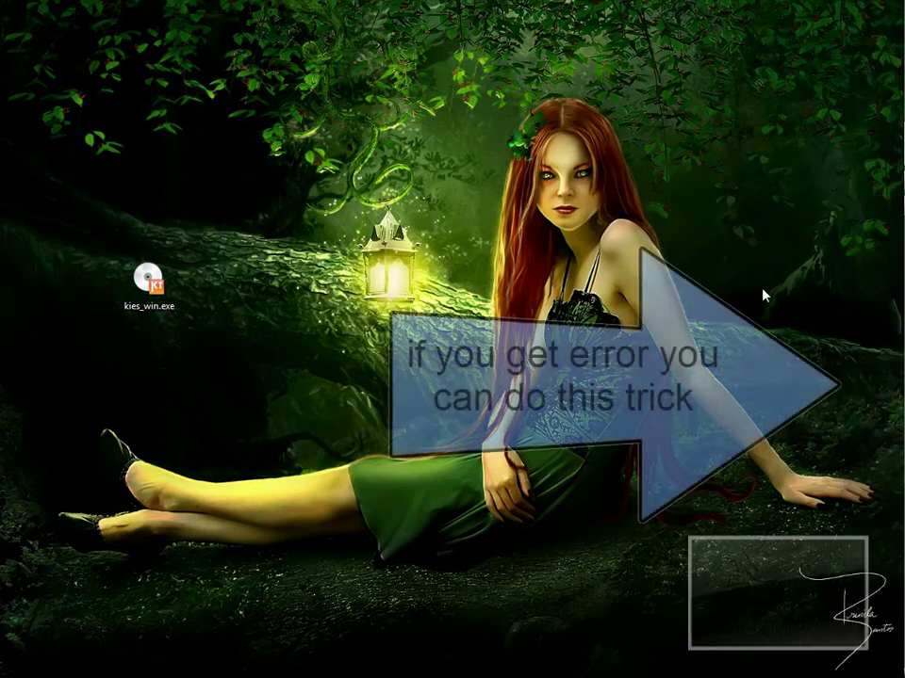
right_click(250, 295)
click(282, 330)
right_click(896, 421)
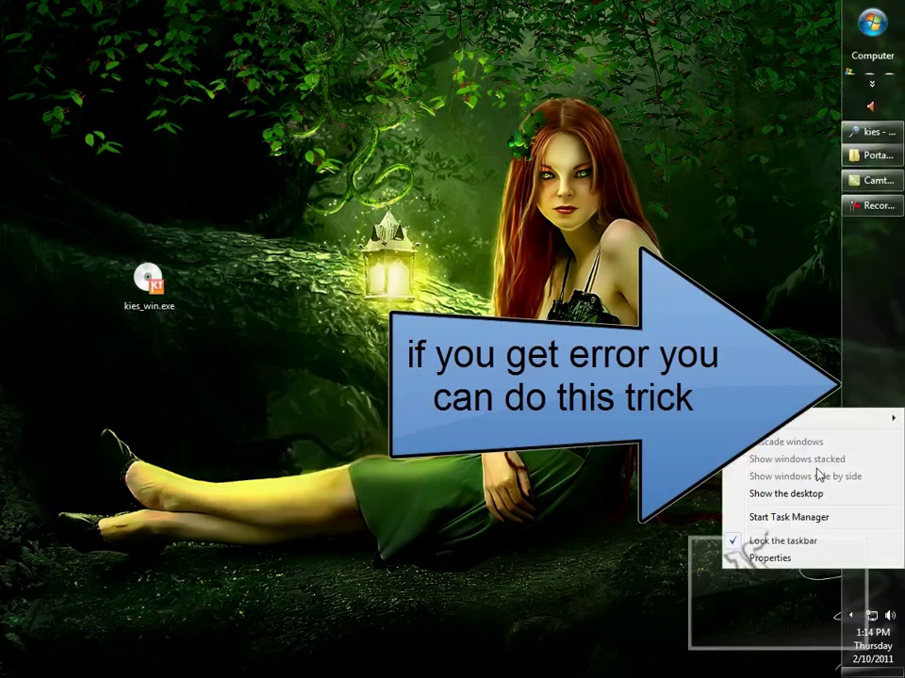
click(801, 519)
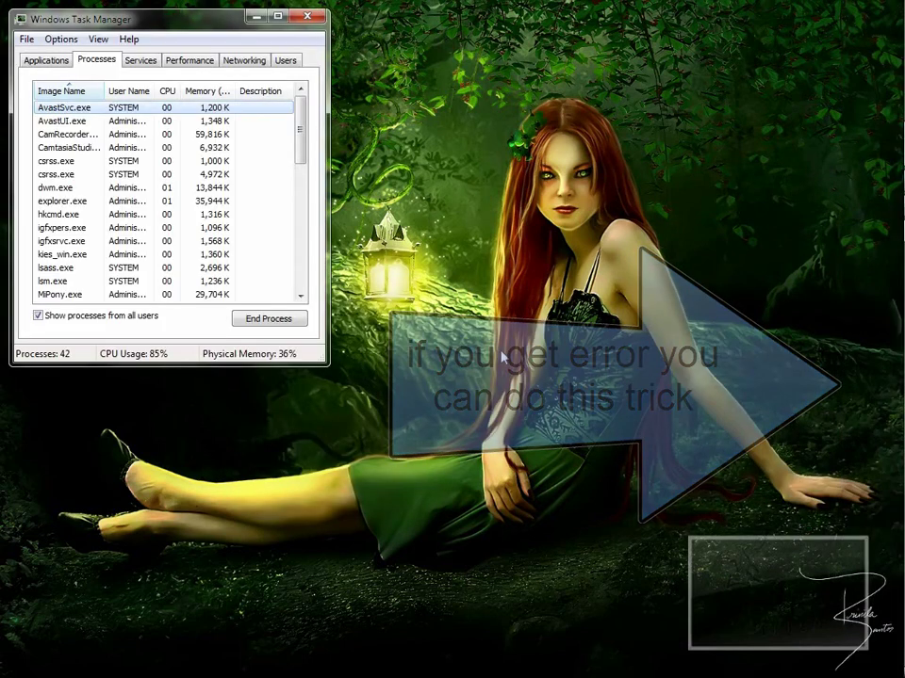
drag(133, 29, 429, 298)
click(345, 330)
click(384, 330)
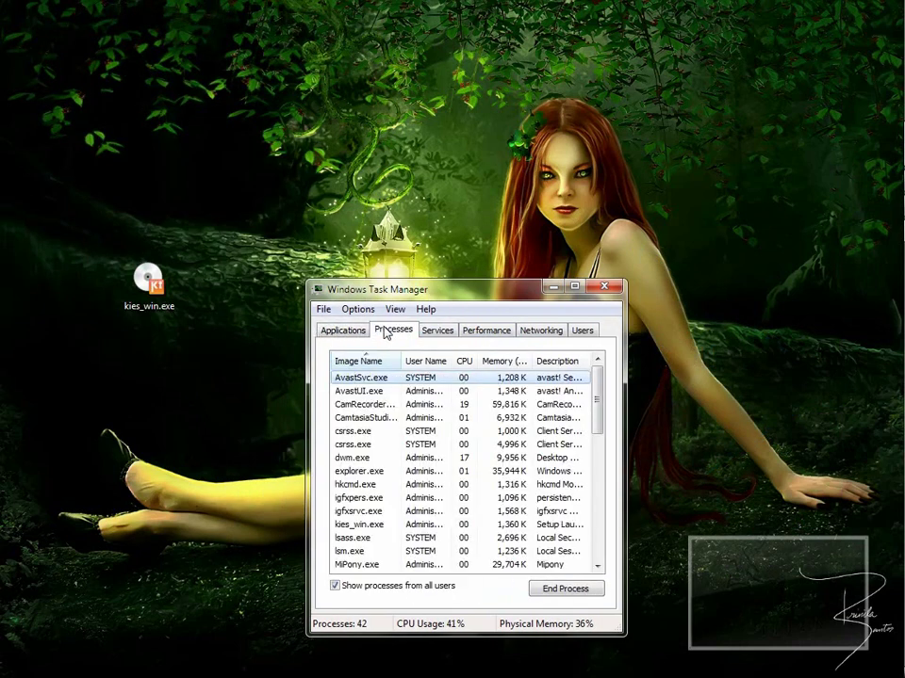
Step: End the kies_win.exe process, confirm it, and close Task Manager
click(422, 511)
click(412, 523)
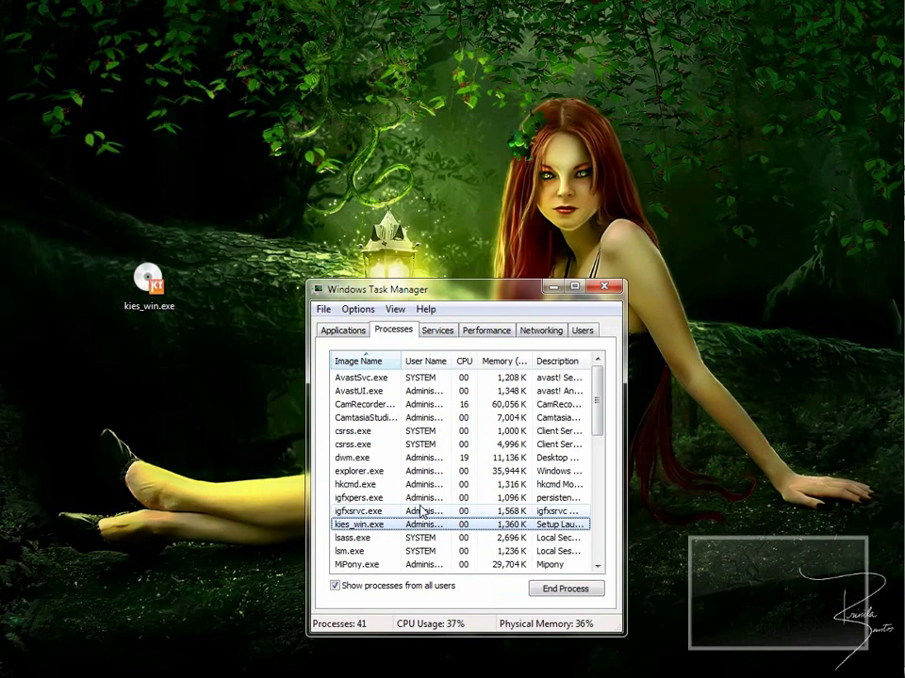
right_click(396, 525)
click(444, 362)
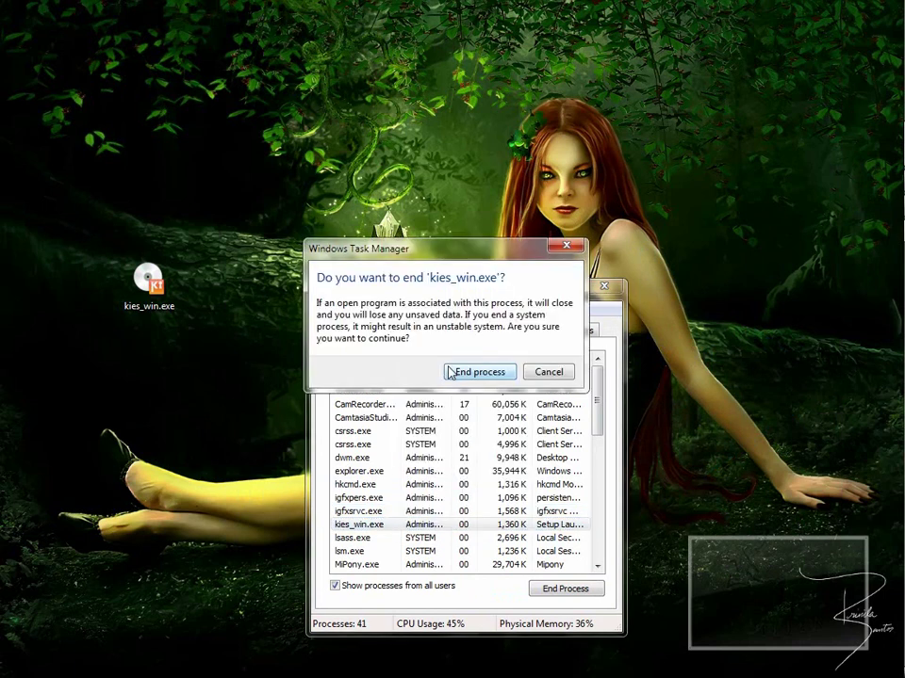
click(473, 376)
click(605, 287)
Step: Run the kies_win.exe installer with United States of America and English(US), and accept the license agreement with the default installation location
double_click(148, 281)
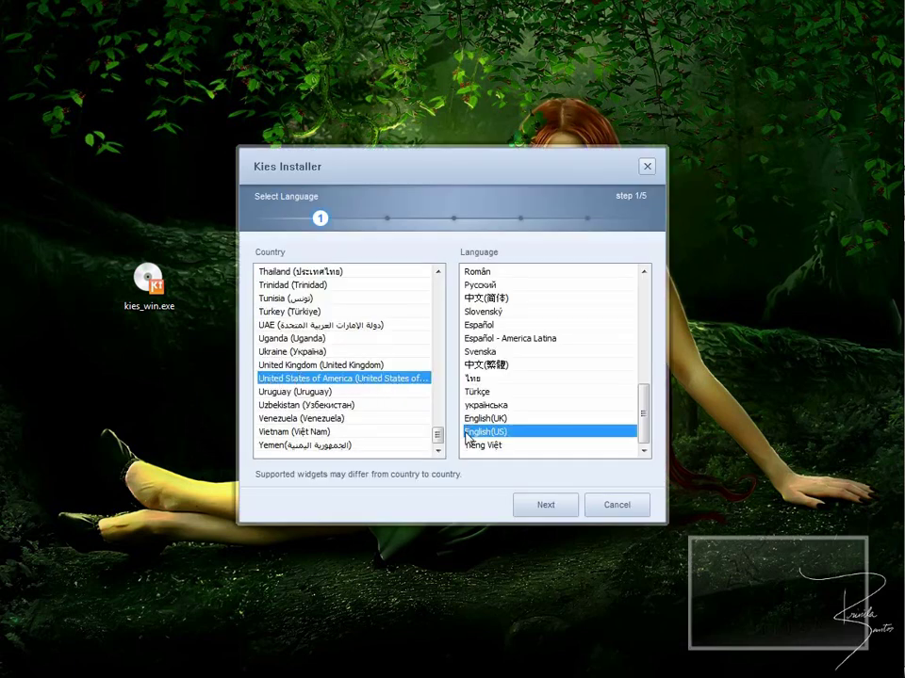
click(547, 511)
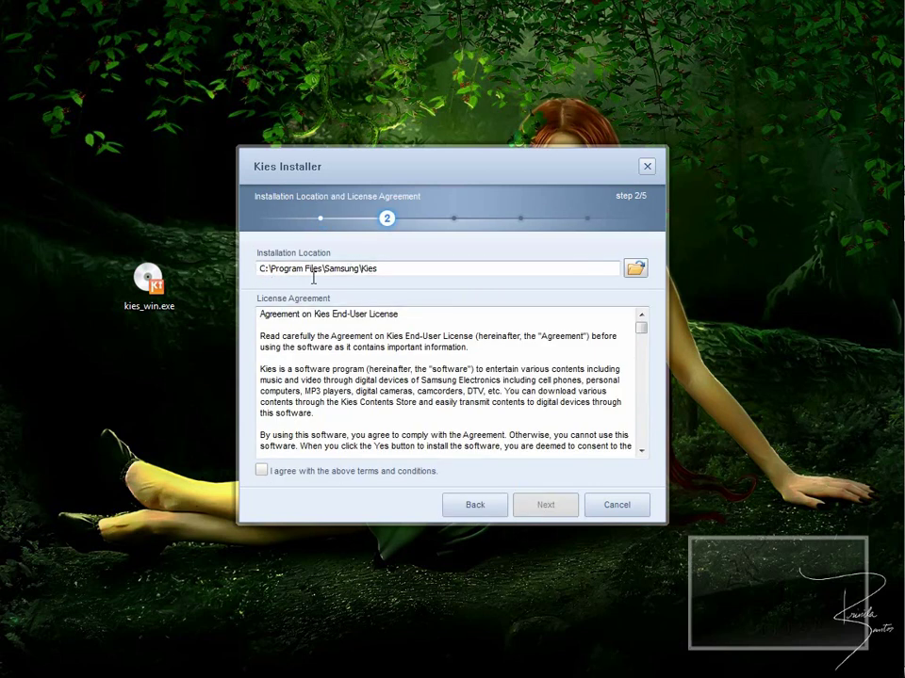
click(263, 473)
click(532, 507)
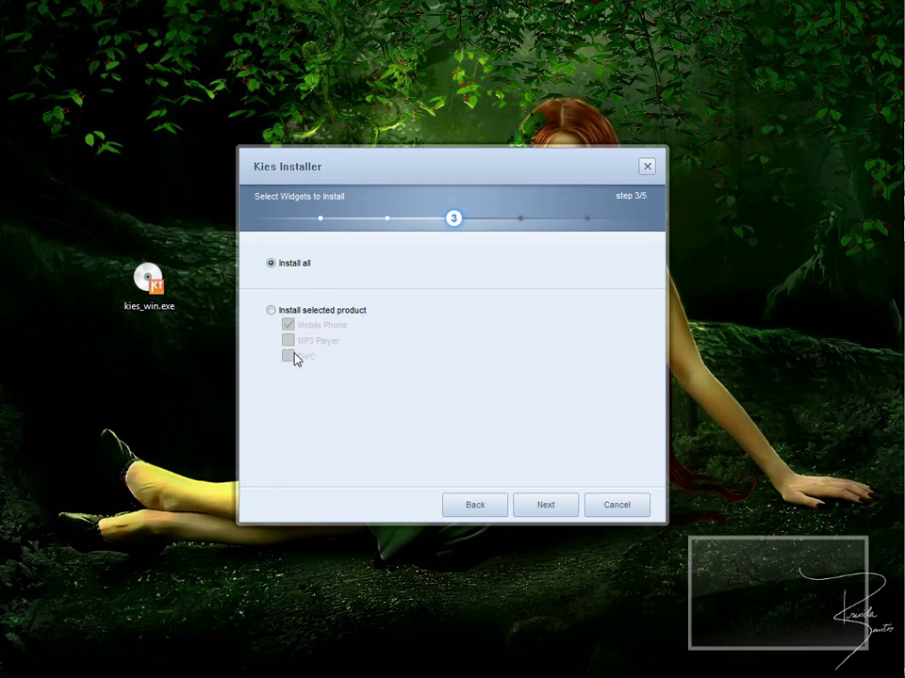
Step: Examine which widgets are included for the Mobile Phone, MP3 Player and DVC products
click(271, 310)
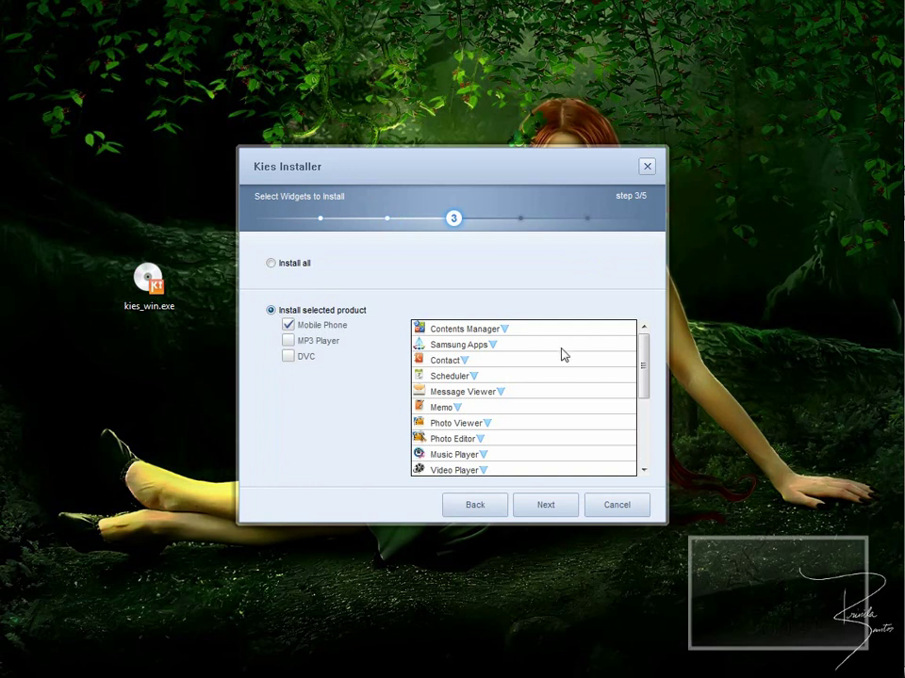
click(288, 326)
click(289, 326)
click(288, 341)
click(288, 326)
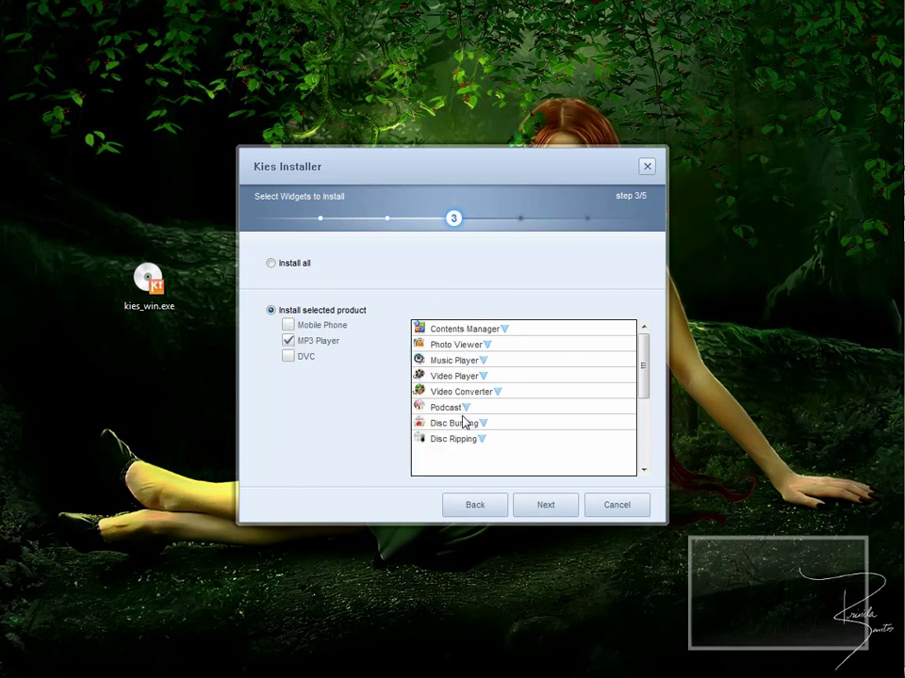
click(288, 343)
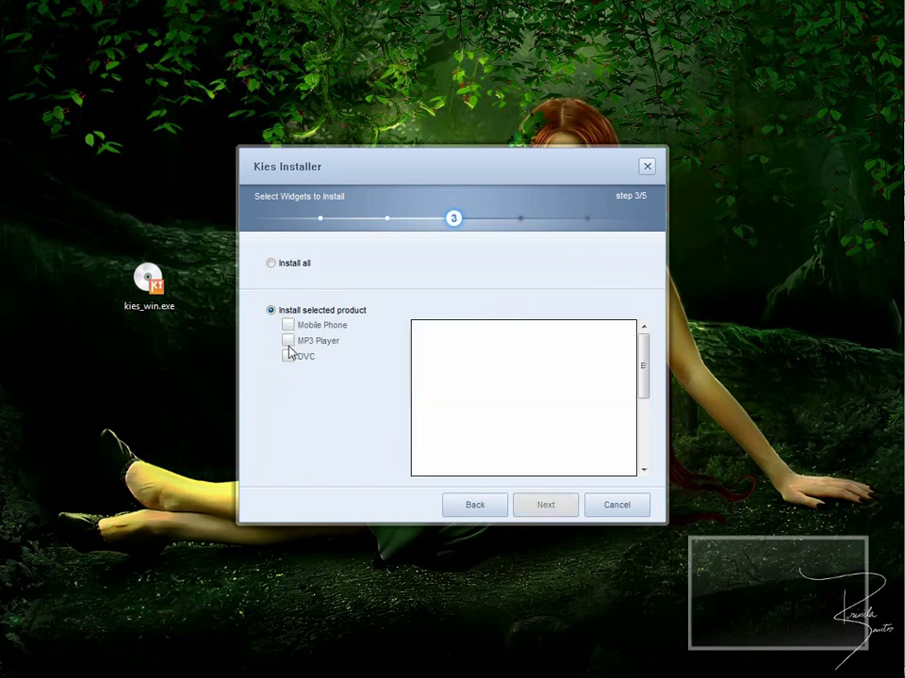
click(289, 358)
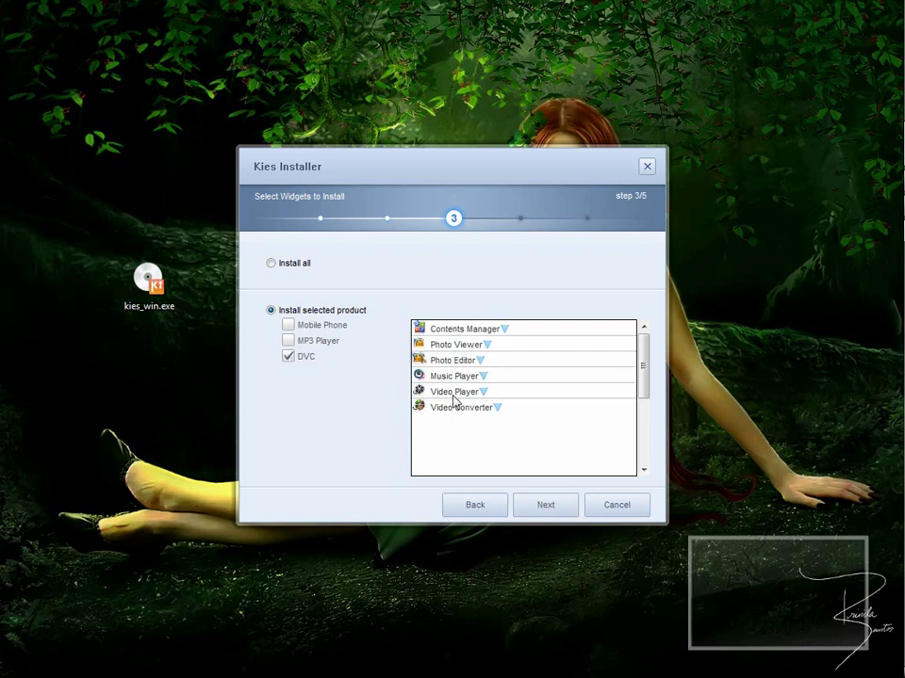
click(288, 357)
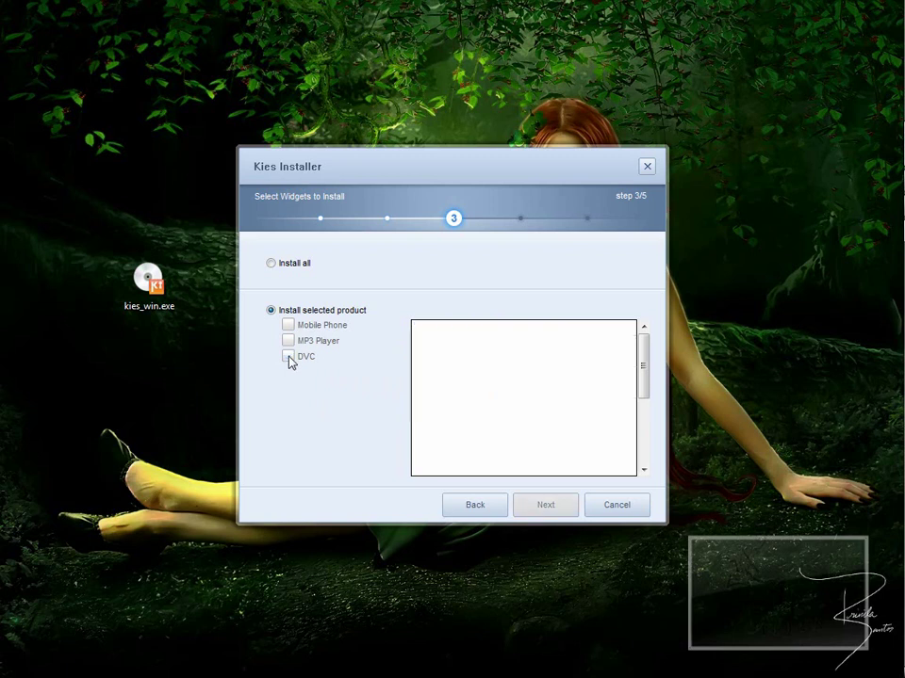
Step: Start the installation with all widgets, and keep the current Windows color scheme without showing the performance message again
click(272, 264)
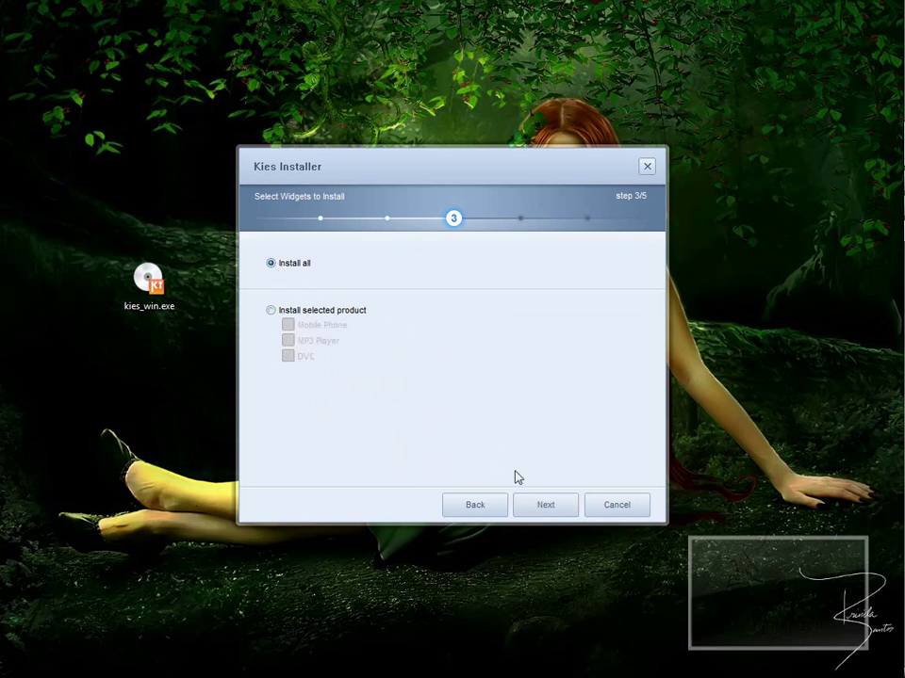
click(530, 506)
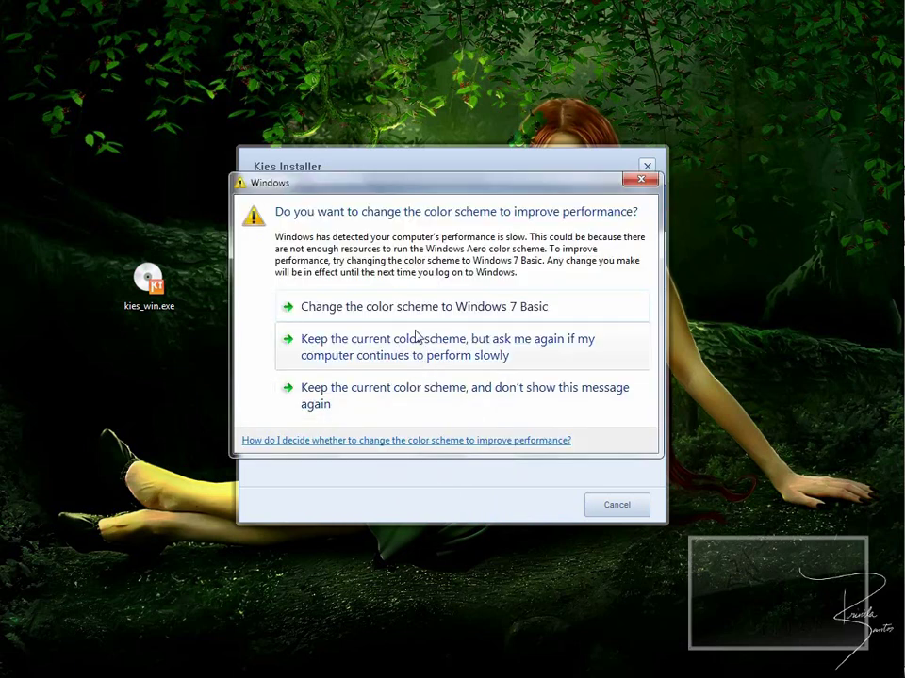
click(477, 397)
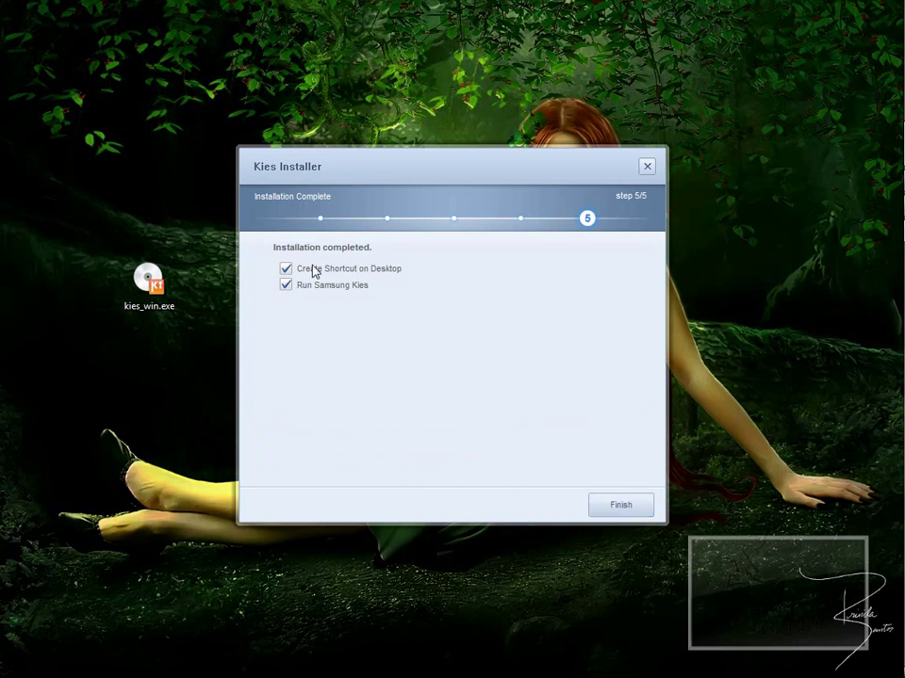
Step: Finish the installer with the desktop shortcut and Run Samsung Kies options enabled, and close the Kies User Guide for good
click(596, 507)
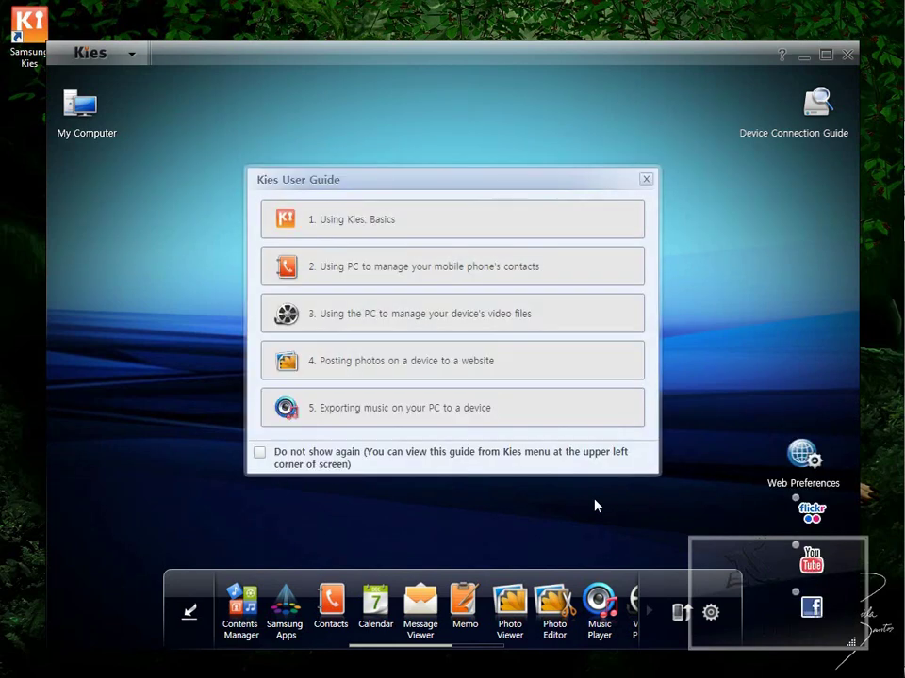
click(260, 453)
click(647, 183)
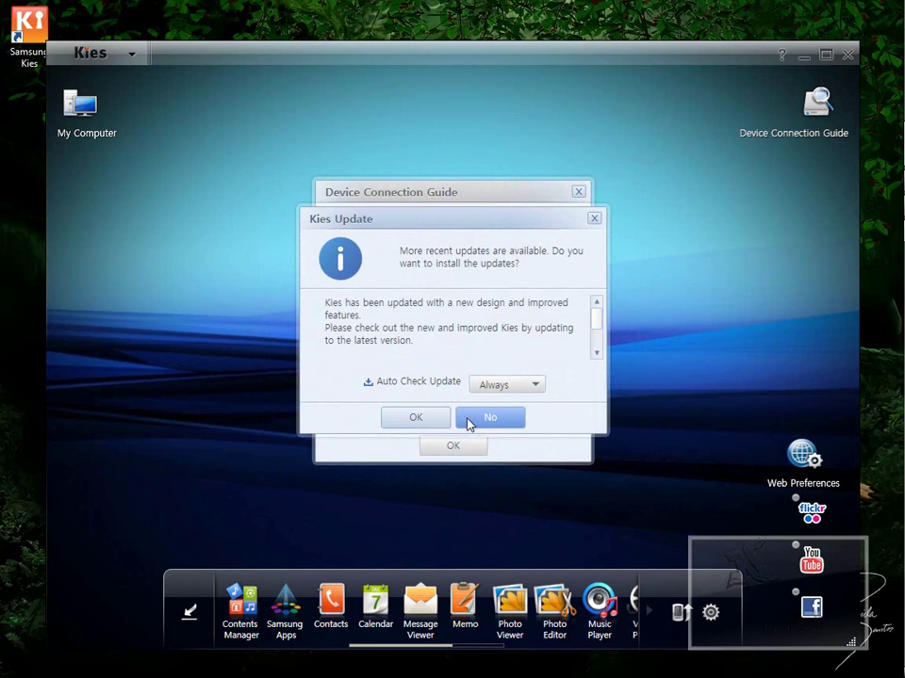
Step: Decline the available Kies update and dismiss the Device Connection Guide
click(488, 420)
click(342, 416)
click(455, 448)
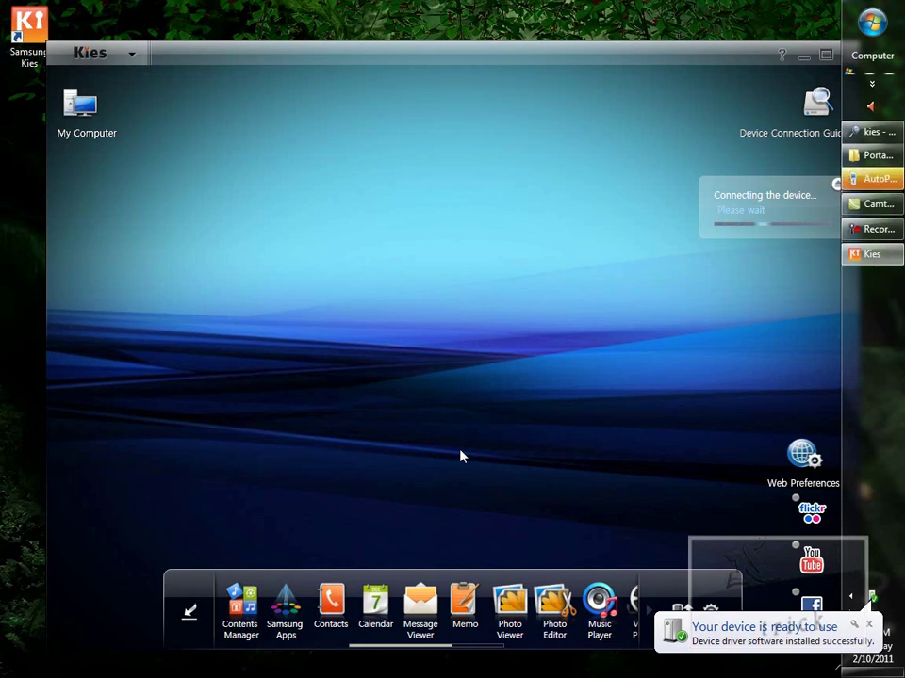
Step: Close the AutoPlay window that belongs to the connected device
right_click(863, 186)
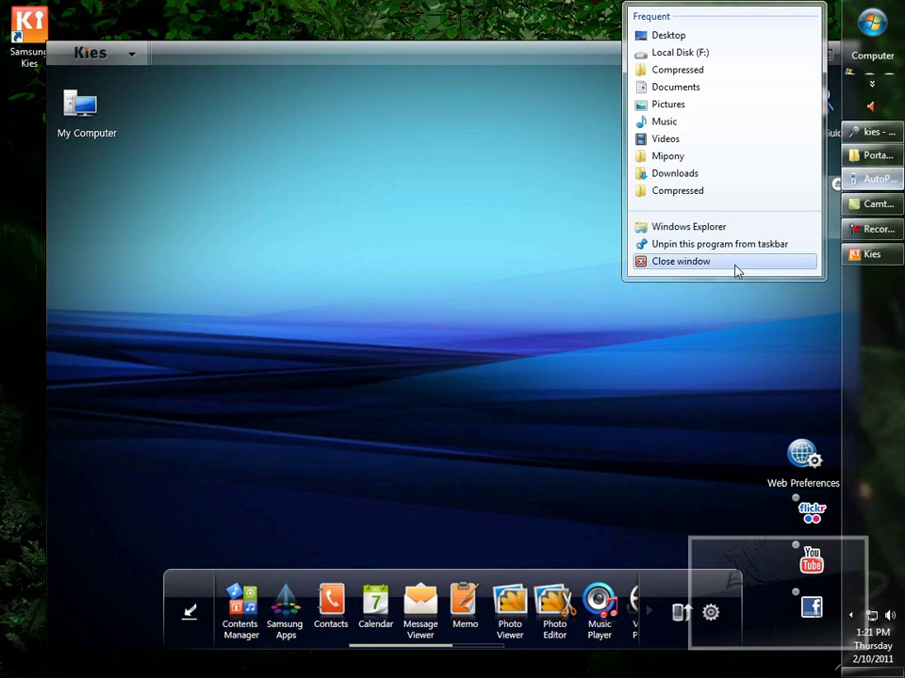
click(682, 264)
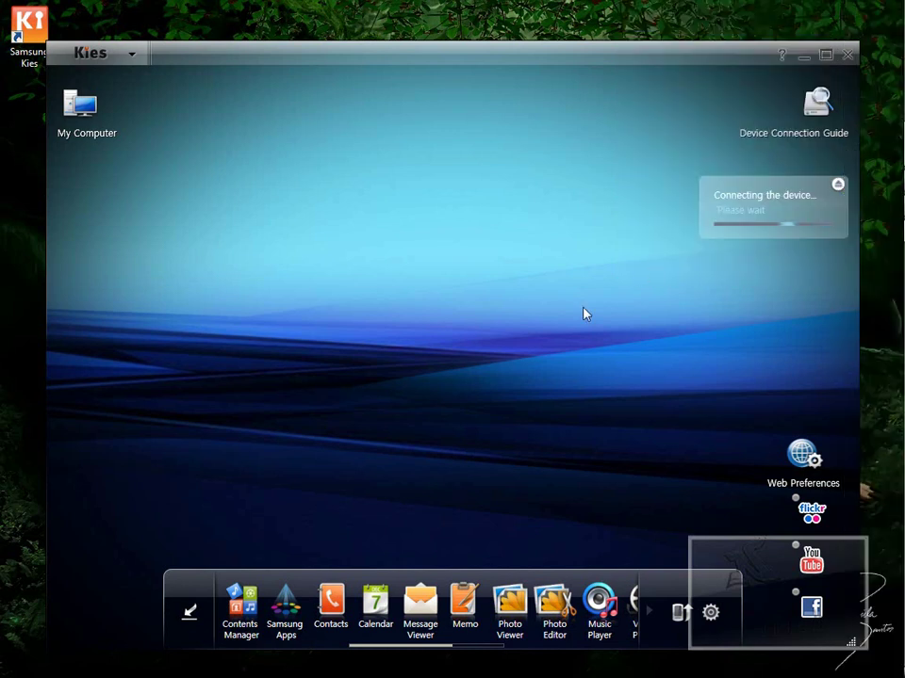